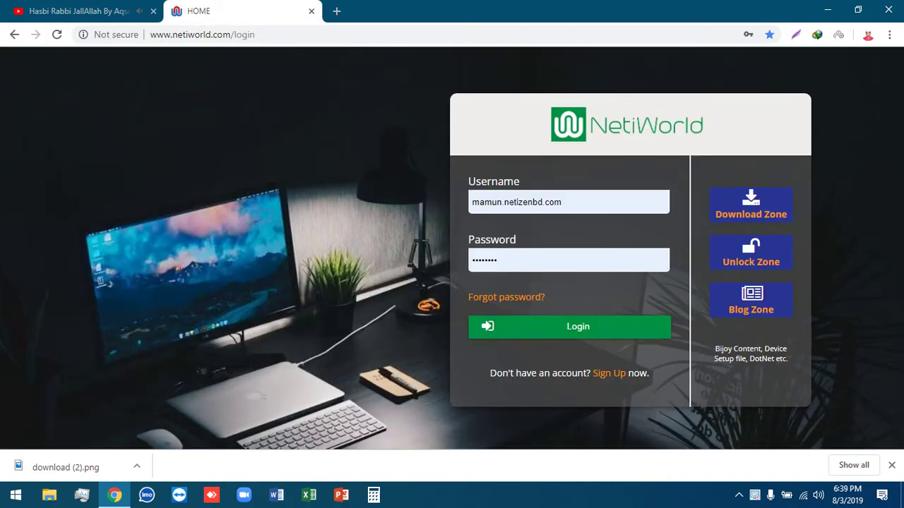
- Replace the saved username with the student ID, enter the password and submit the login
{"action": "left_click", "coordinate": [473, 201]}
{"action": "left_click_drag", "start_coordinate": [473, 202], "coordinate": [593, 201]}
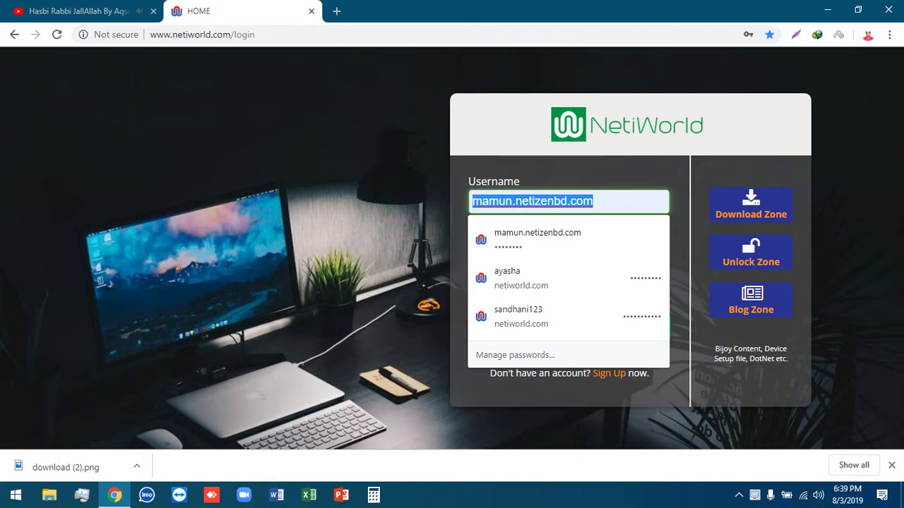
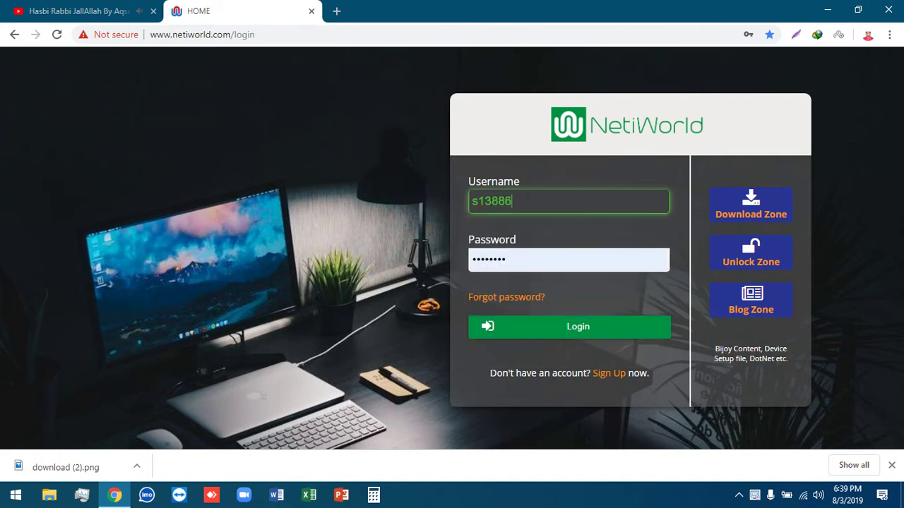
{"action": "key", "text": "Tab"}
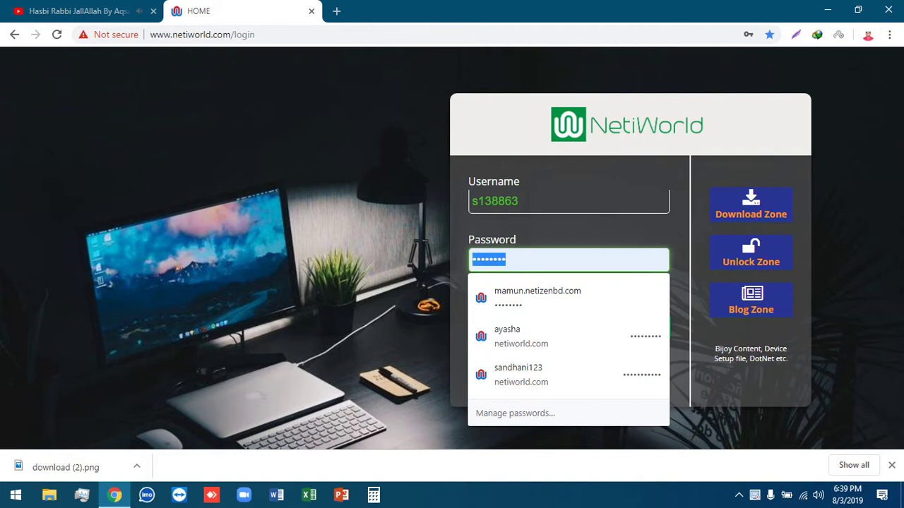
{"action": "key", "text": "BackSpace"}
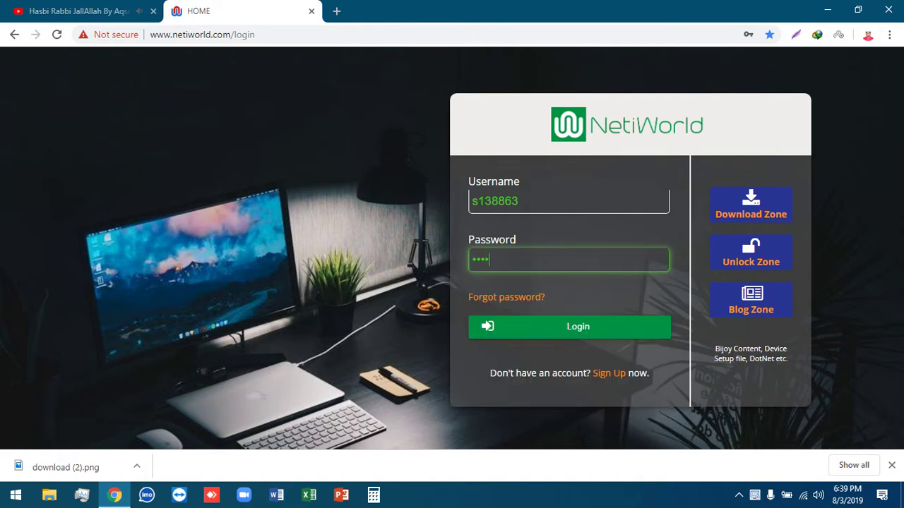
{"action": "key", "text": "Return"}
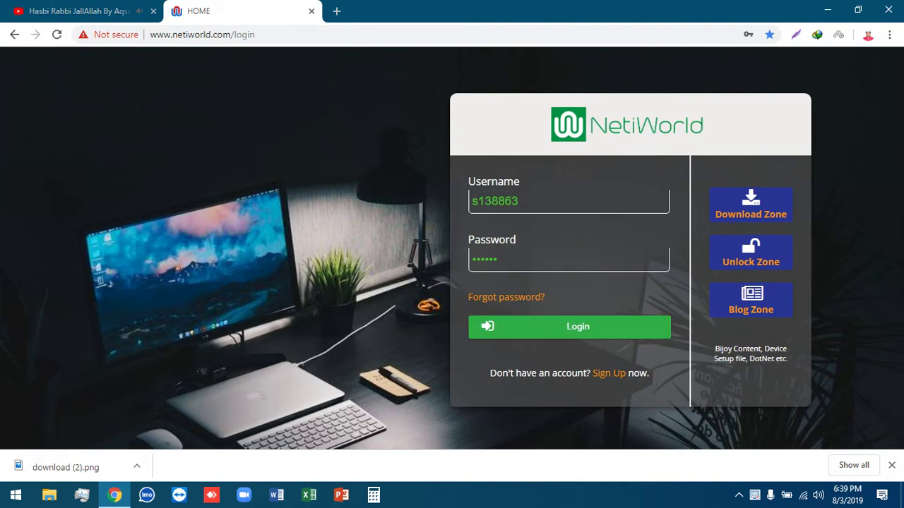
- Retype the password in the Password field after the invalid login warning
{"action": "left_click", "coordinate": [568, 272]}
{"action": "key", "text": "ctrl+a"}
{"action": "type", "text": "••••"}
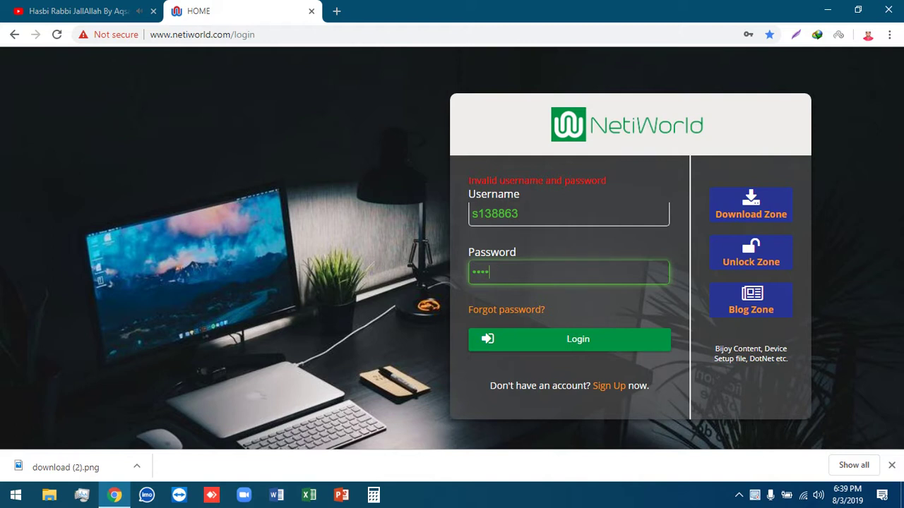
{"action": "type", "text": "••••"}
{"action": "key", "text": "Tab"}
- Submit the corrected login and open Edit Profile from the student dashboard
{"action": "key", "text": "Return"}
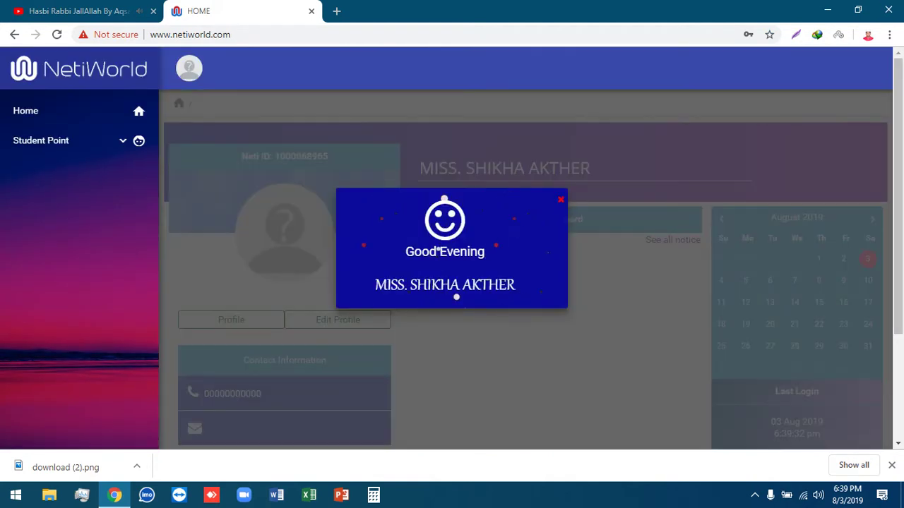
{"action": "scroll", "coordinate": [530, 268], "scroll_direction": "down", "scroll_amount": 2}
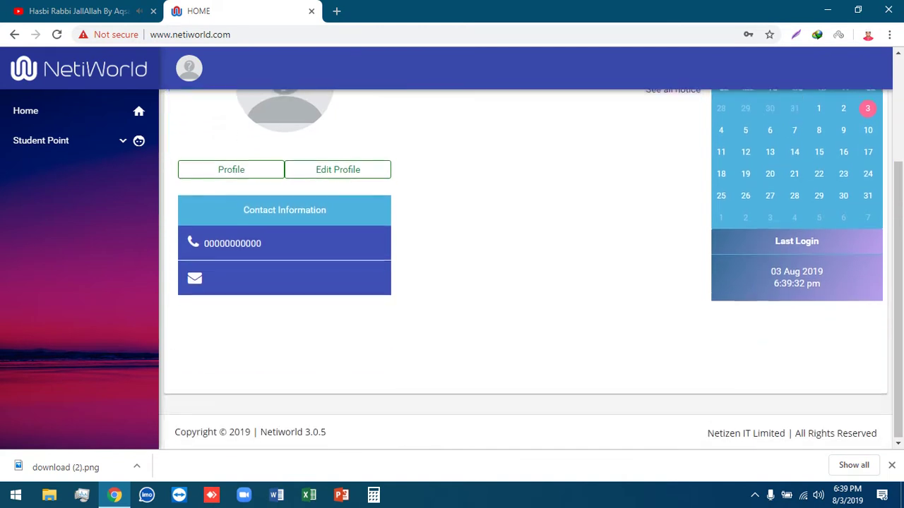
{"action": "scroll", "coordinate": [530, 268], "scroll_direction": "up", "scroll_amount": 2}
{"action": "scroll", "coordinate": [530, 268], "scroll_direction": "down", "scroll_amount": 2}
{"action": "scroll", "coordinate": [530, 267], "scroll_direction": "up", "scroll_amount": 2}
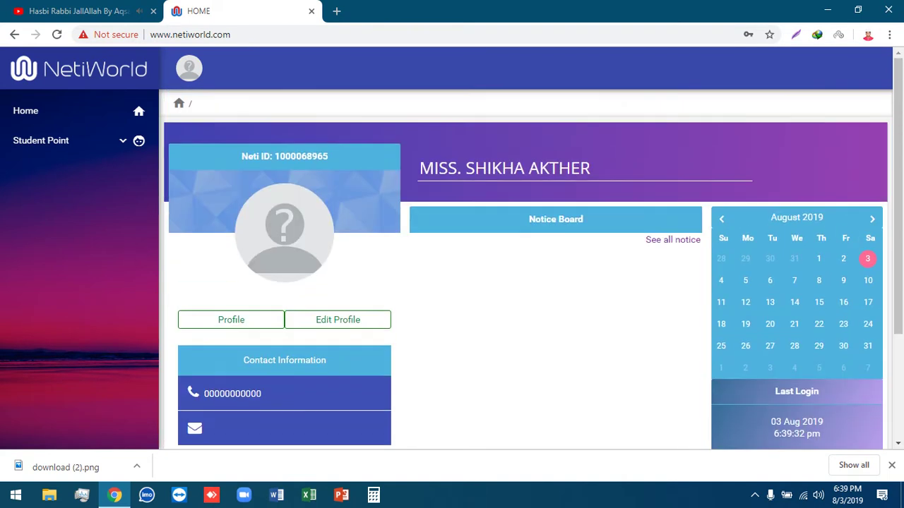
{"action": "left_click", "coordinate": [337, 320]}
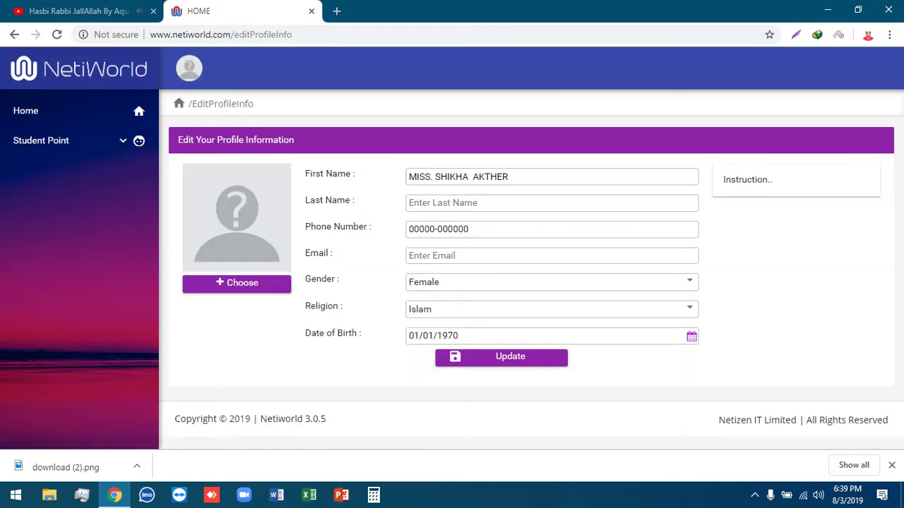
- Copy the given name from First Name and fill in the student's e-mail address
{"action": "left_click_drag", "start_coordinate": [468, 177], "coordinate": [434, 177]}
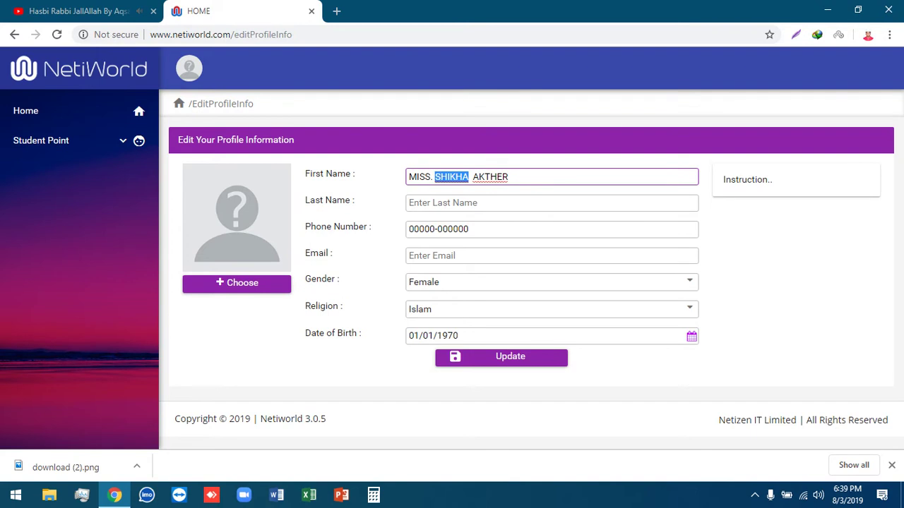
{"action": "right_click", "coordinate": [436, 177]}
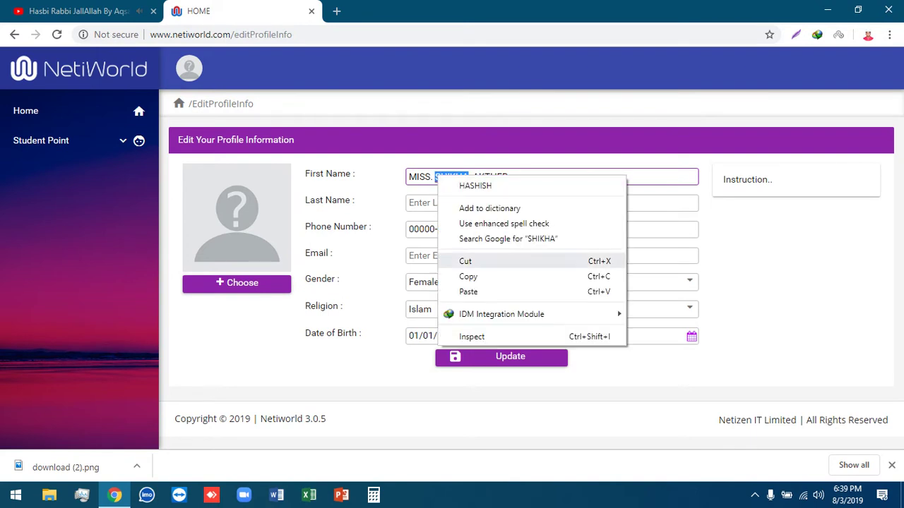
{"action": "left_click", "coordinate": [468, 276]}
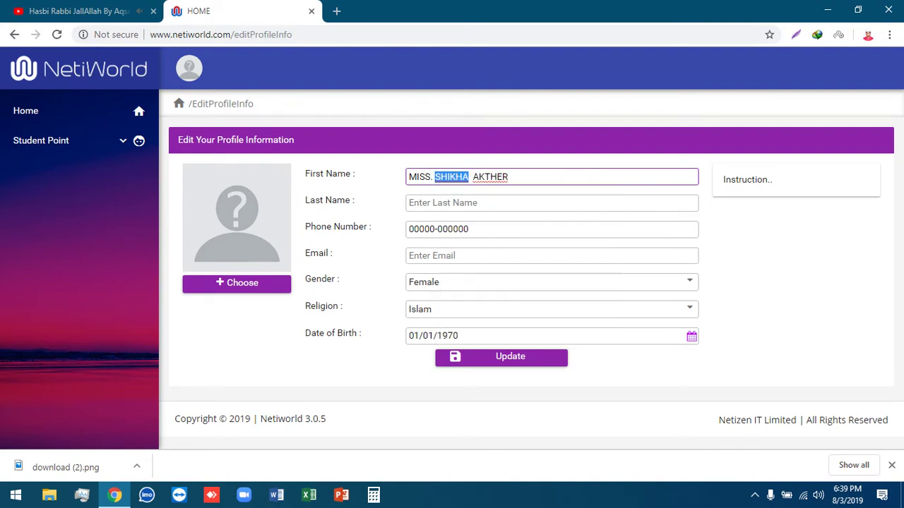
{"action": "left_click", "coordinate": [452, 256]}
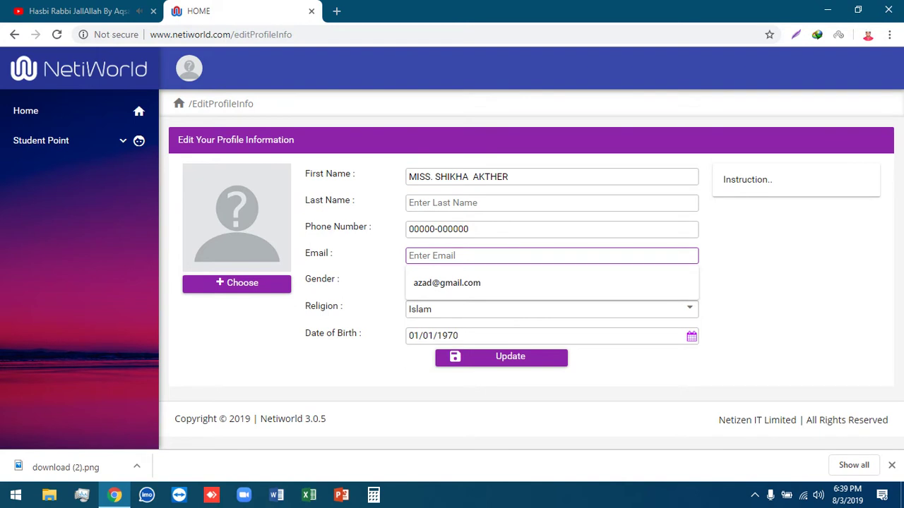
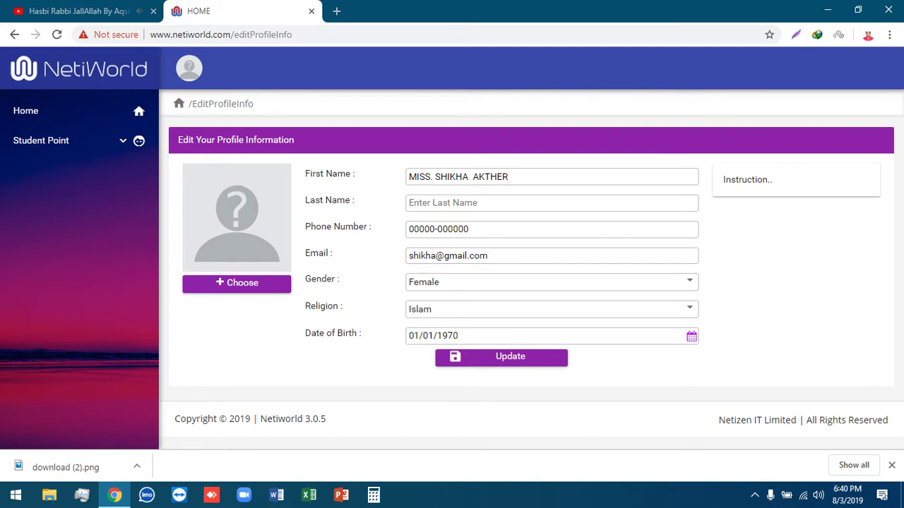
- Move the surname from First Name into Last Name and save the profile
{"action": "double_click", "coordinate": [490, 176]}
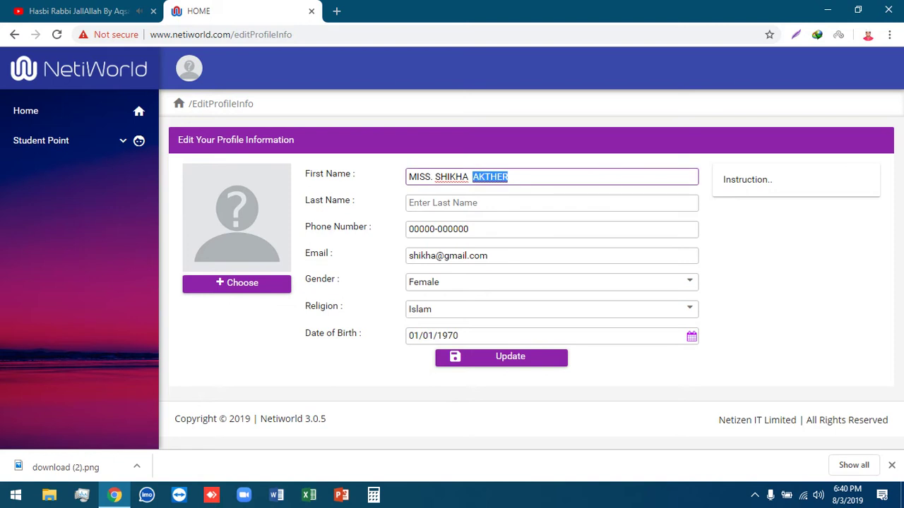
{"action": "key", "text": "BackSpace"}
{"action": "left_click", "coordinate": [437, 202]}
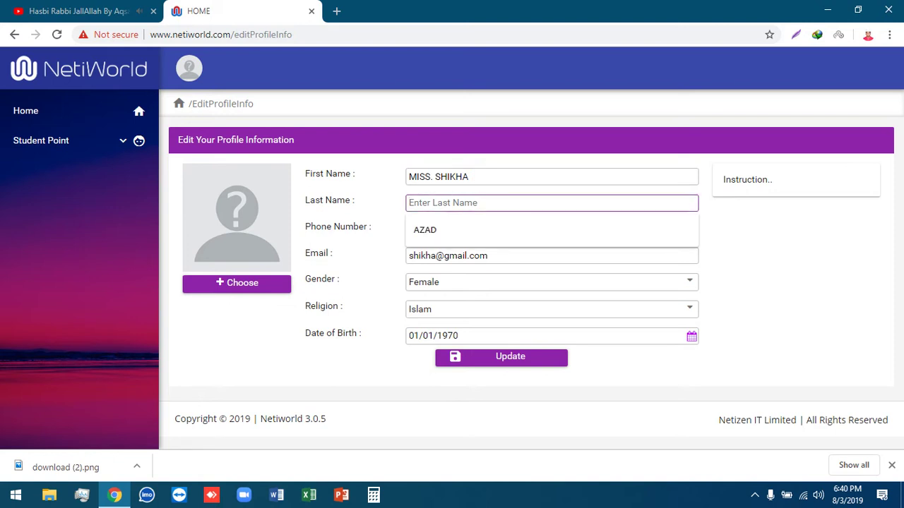
{"action": "type", "text": "AKTHER"}
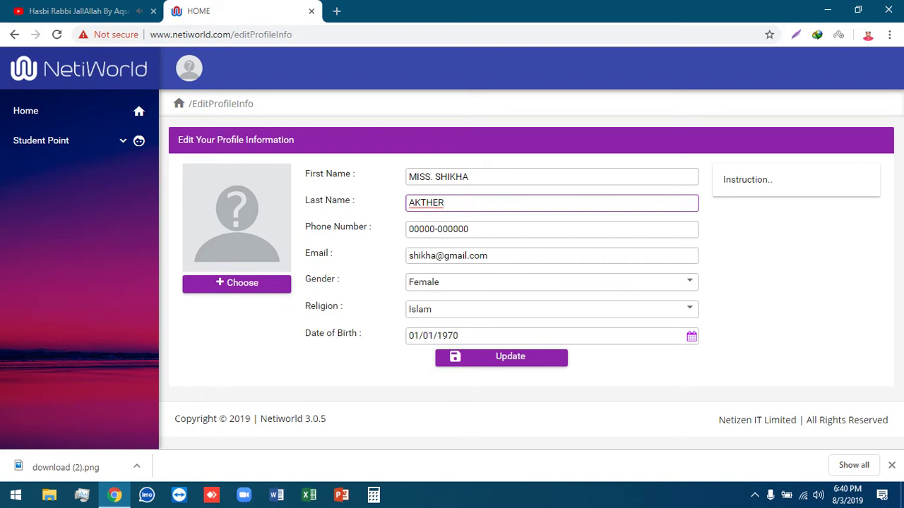
{"action": "key", "text": "Return"}
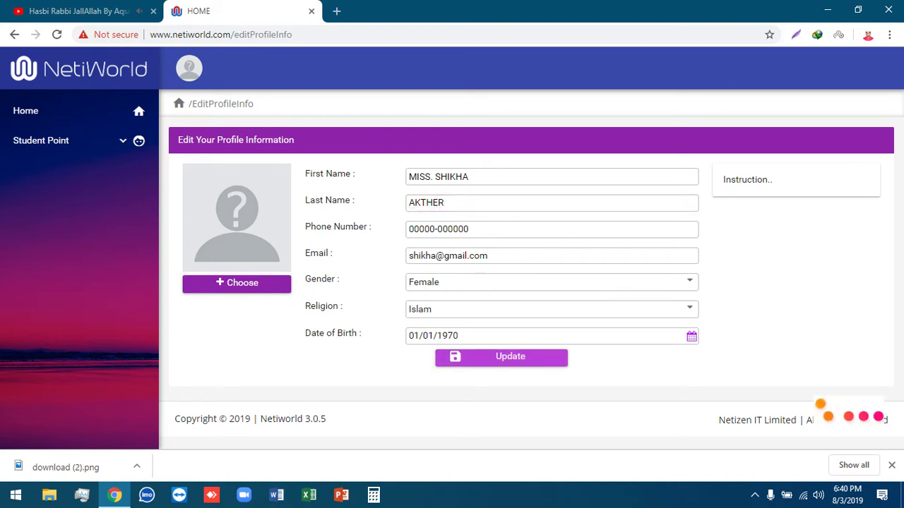
{"action": "left_click", "coordinate": [236, 283]}
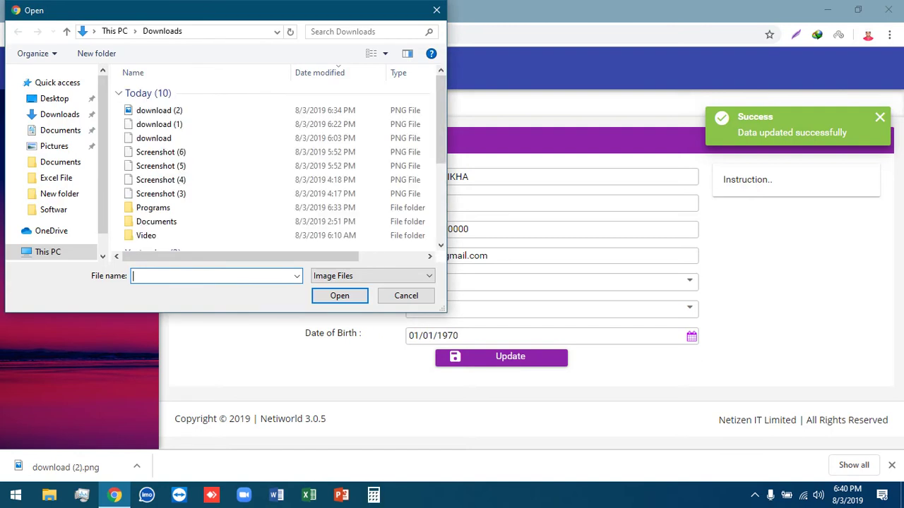
- Attach download (2).png as the profile photo and update the profile again
{"action": "left_click", "coordinate": [159, 110]}
{"action": "key", "text": "Return"}
{"action": "left_click", "coordinate": [480, 357]}
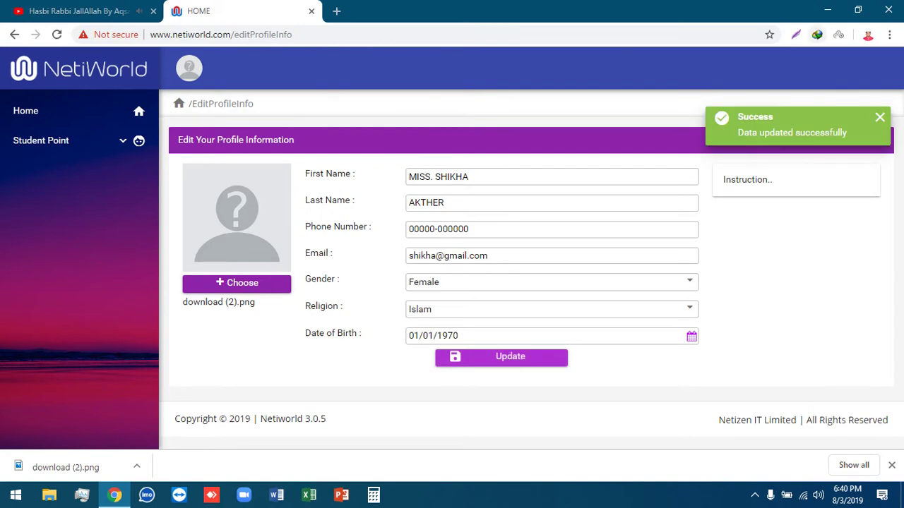
{"action": "left_click", "coordinate": [189, 68]}
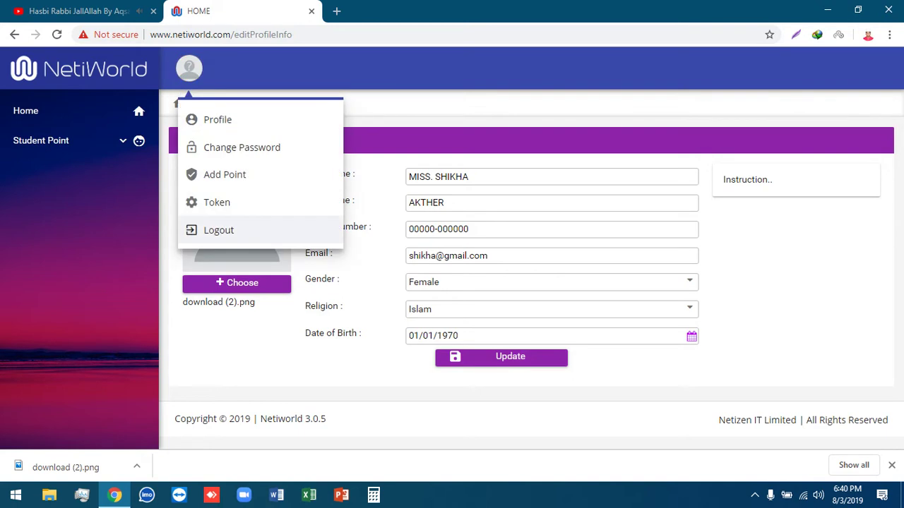
- Minimize and restore the browser window, then log out from the avatar dropdown
{"action": "left_click", "coordinate": [754, 495]}
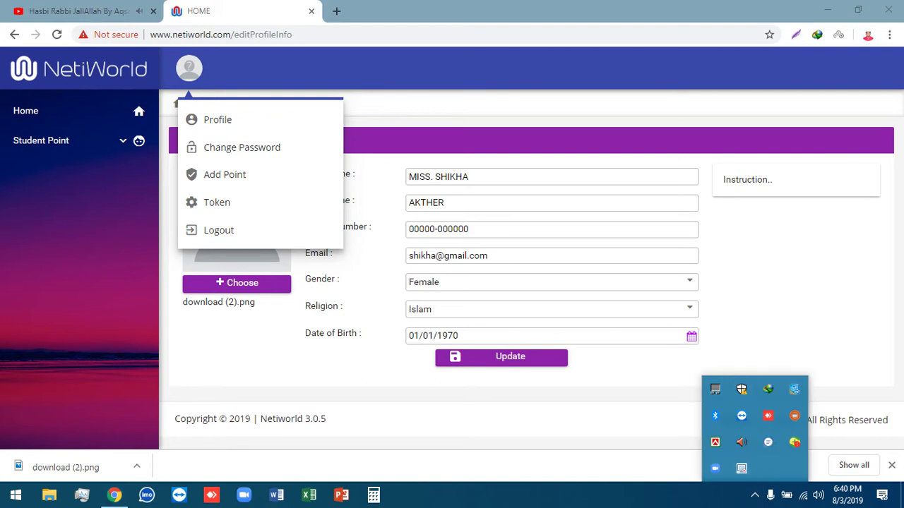
{"action": "left_click", "coordinate": [827, 10]}
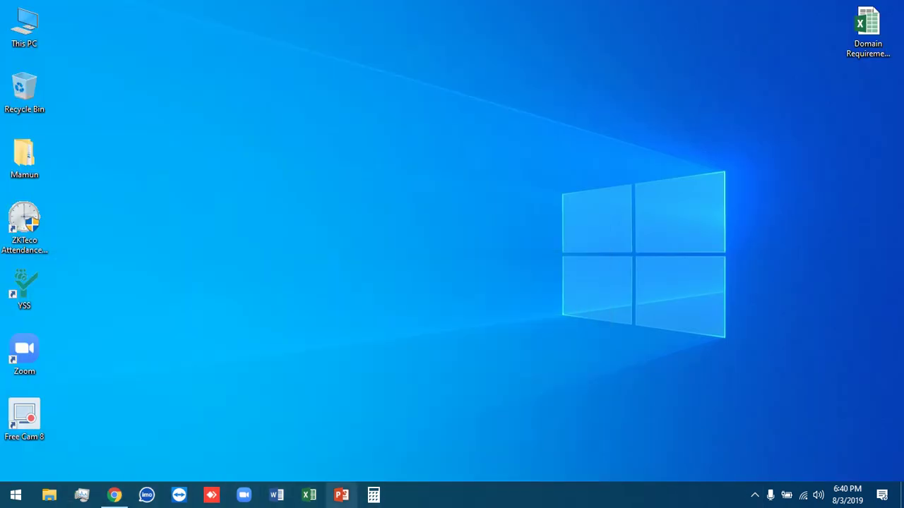
{"action": "left_click", "coordinate": [114, 495]}
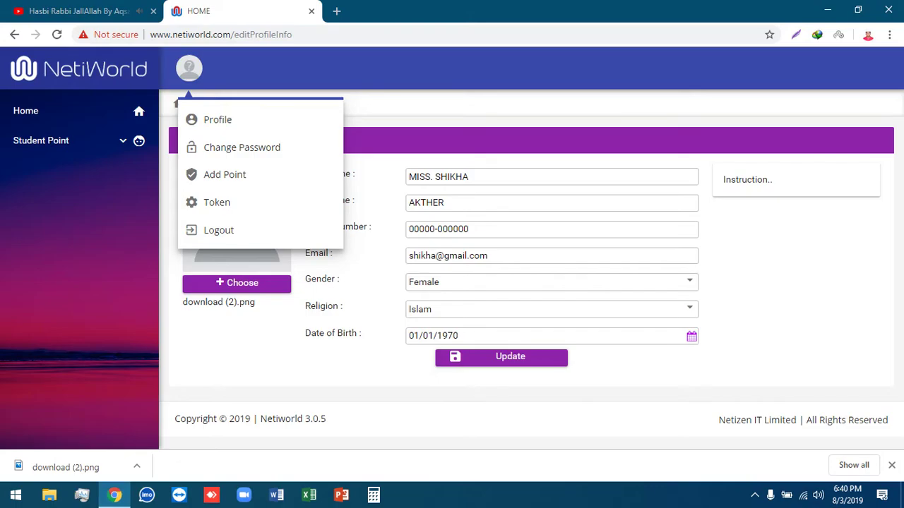
{"action": "double_click", "coordinate": [218, 230]}
{"action": "double_click", "coordinate": [218, 230]}
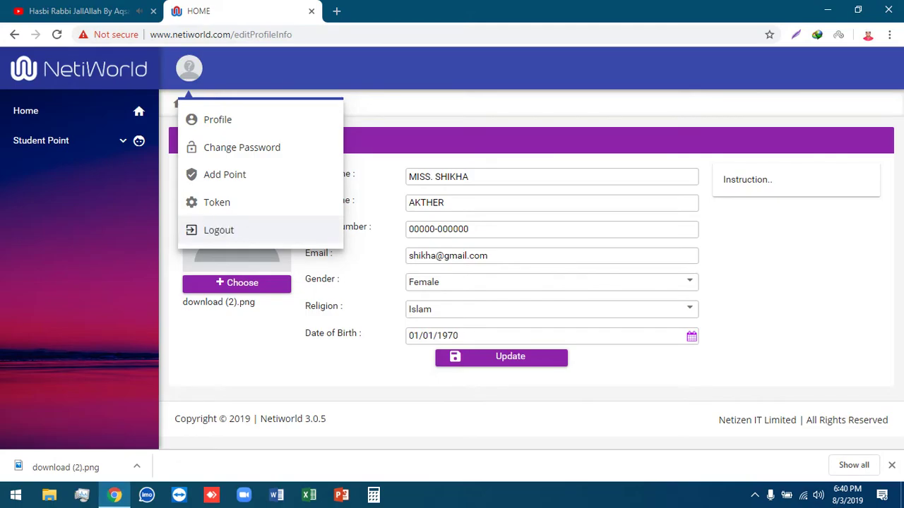
{"action": "left_click", "coordinate": [336, 11]}
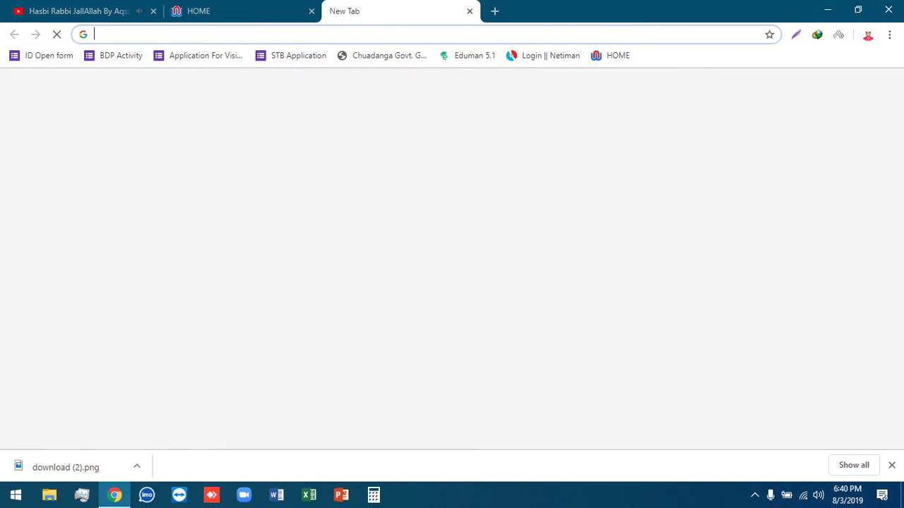
{"action": "left_click", "coordinate": [300, 13]}
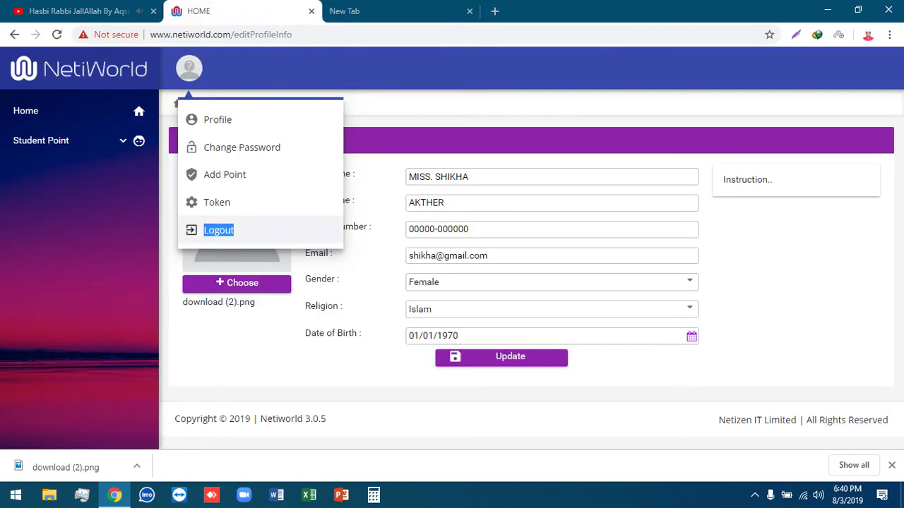
{"action": "left_click", "coordinate": [218, 120]}
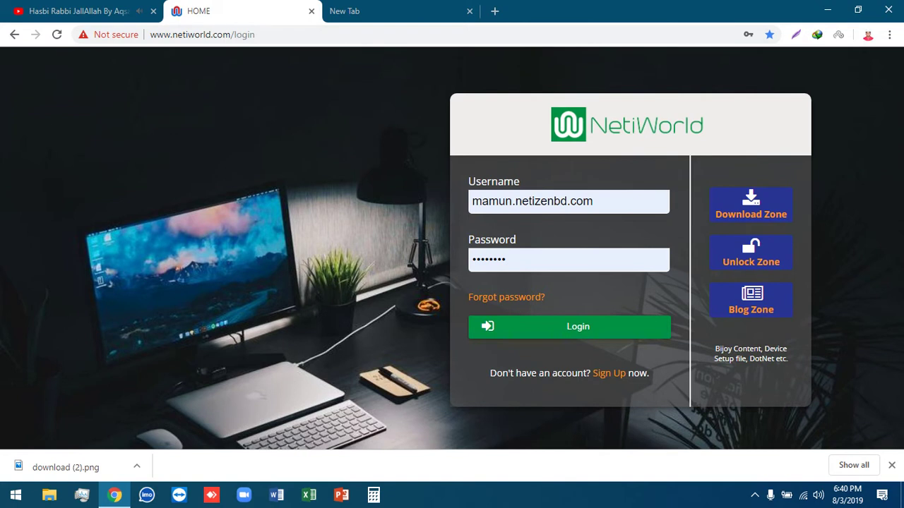
- Enter a different student ID from the username suggestions, changing its last digit to 3
{"action": "double_click", "coordinate": [532, 201]}
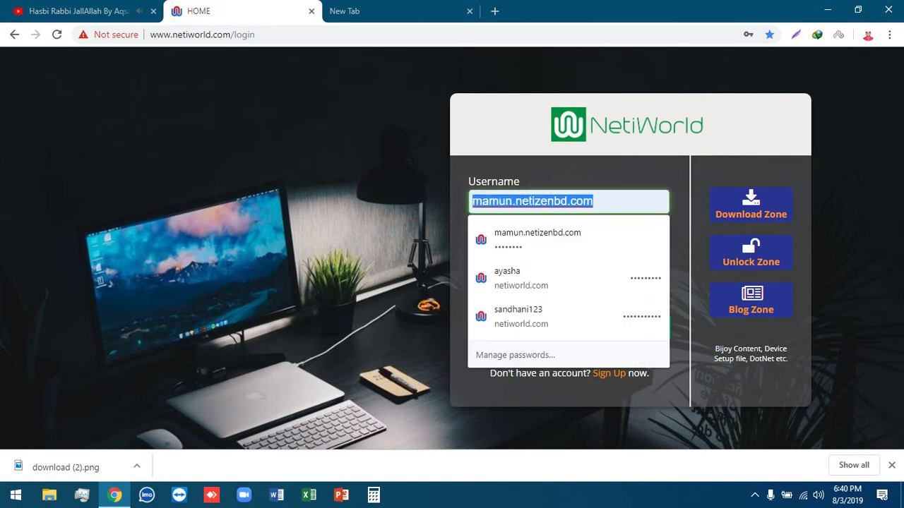
{"action": "type", "text": "s"}
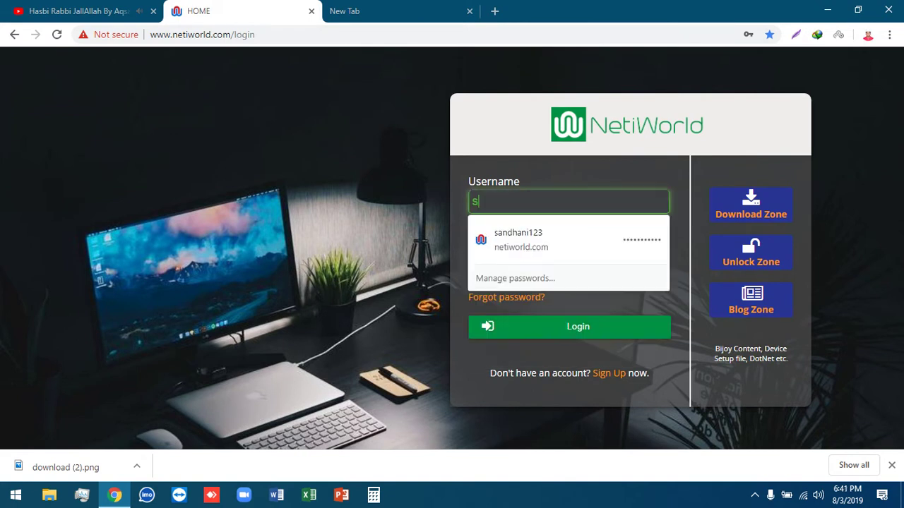
{"action": "type", "text": "13"}
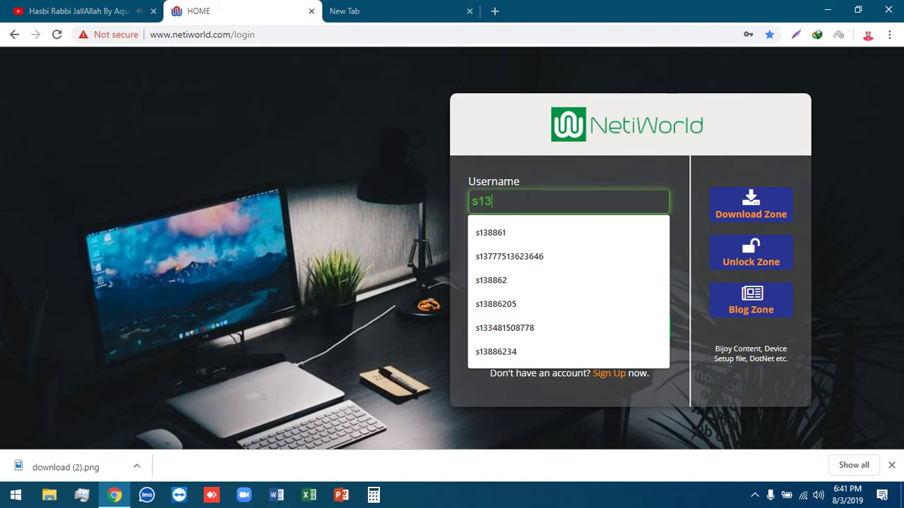
{"action": "key", "text": "Down"}
{"action": "key", "text": "Down"}
{"action": "key", "text": "Down"}
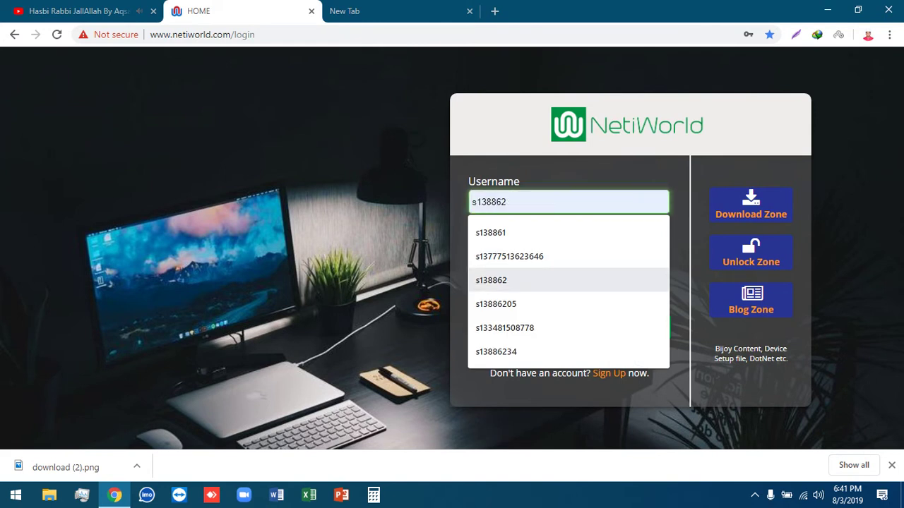
{"action": "key", "text": "Up"}
{"action": "key", "text": "Up"}
{"action": "key", "text": "Up"}
{"action": "key", "text": "Down"}
{"action": "key", "text": "Return"}
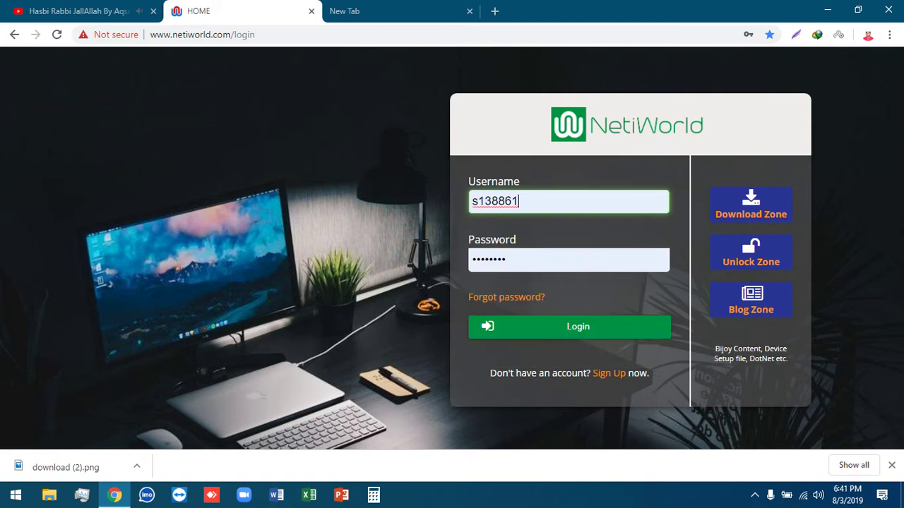
{"action": "key", "text": "BackSpace"}
{"action": "type", "text": "3"}
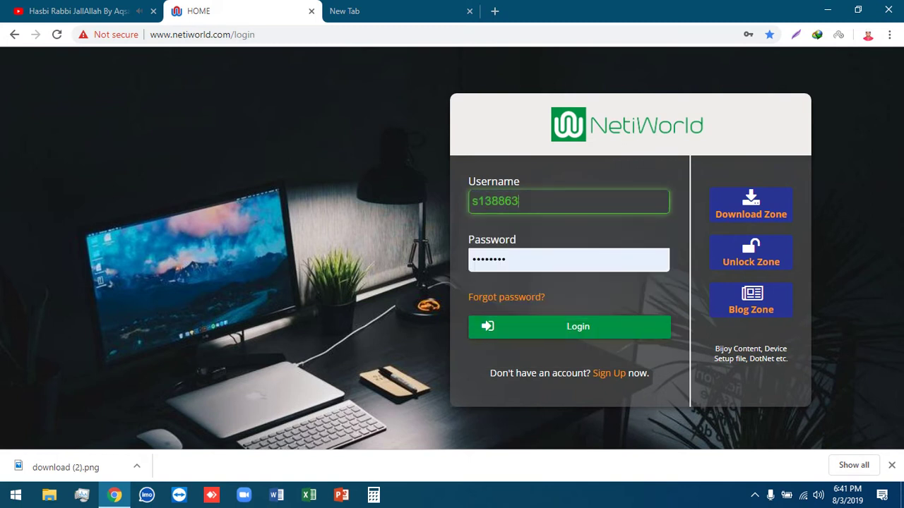
{"action": "key", "text": "Tab"}
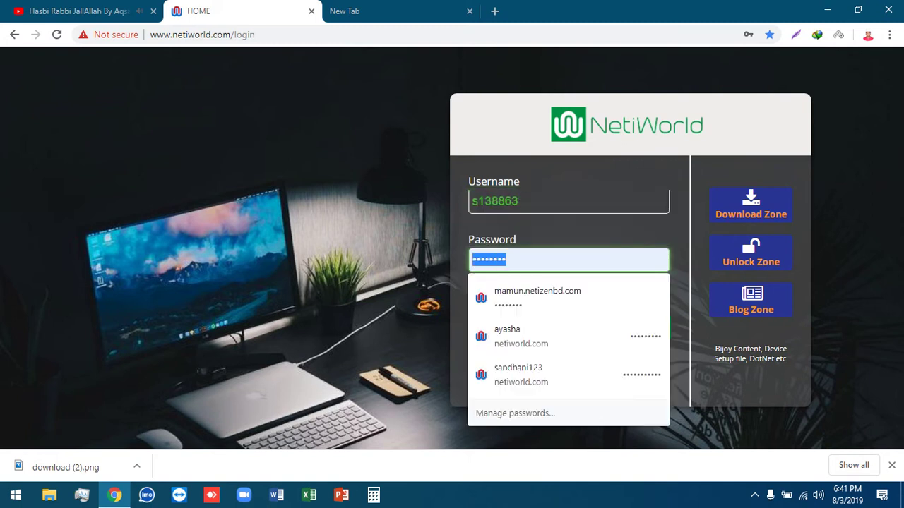
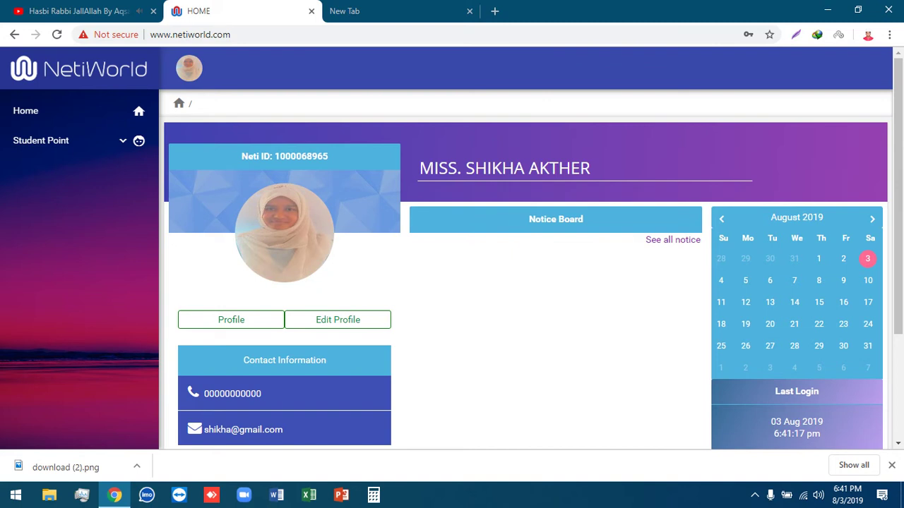
- Open the student's full profile and review personal details, username, Active status and registration date
{"action": "scroll", "coordinate": [338, 283], "scroll_direction": "down", "scroll_amount": 1}
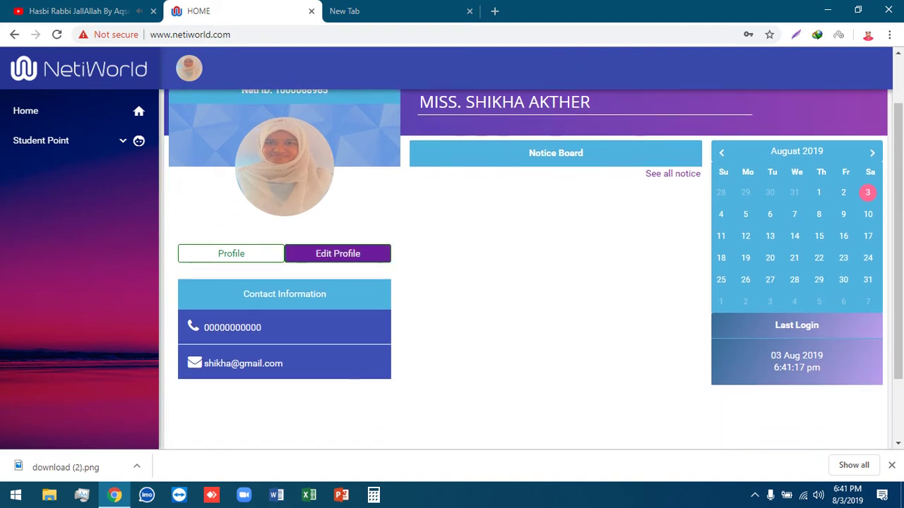
{"action": "left_click", "coordinate": [231, 253]}
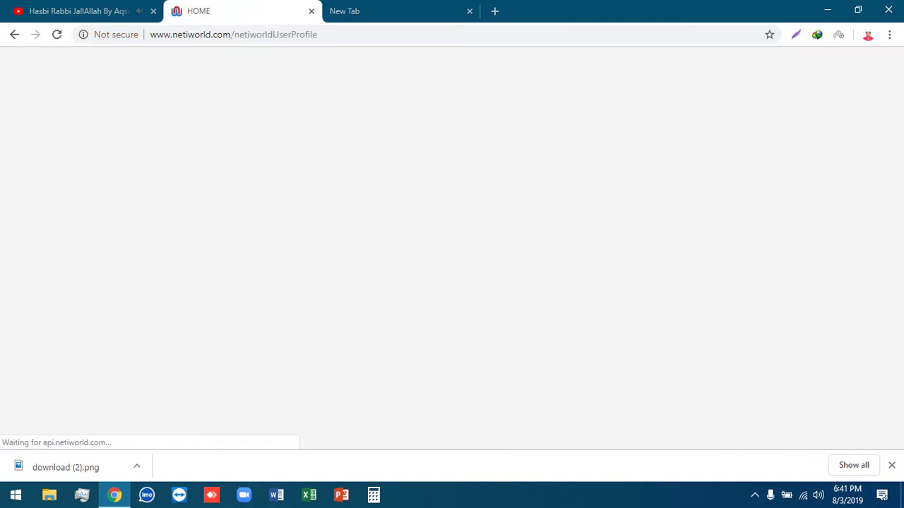
{"action": "scroll", "coordinate": [526, 268], "scroll_direction": "down", "scroll_amount": 2}
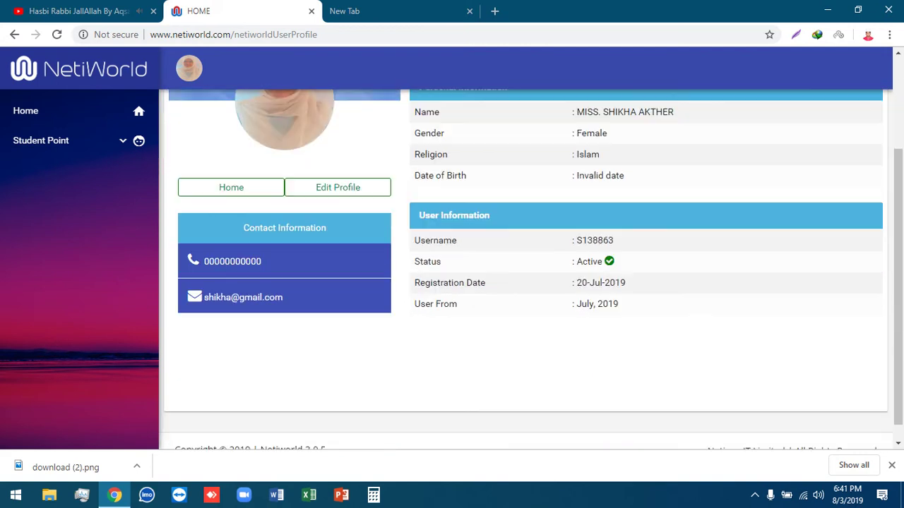
{"action": "scroll", "coordinate": [526, 268], "scroll_direction": "up", "scroll_amount": 2}
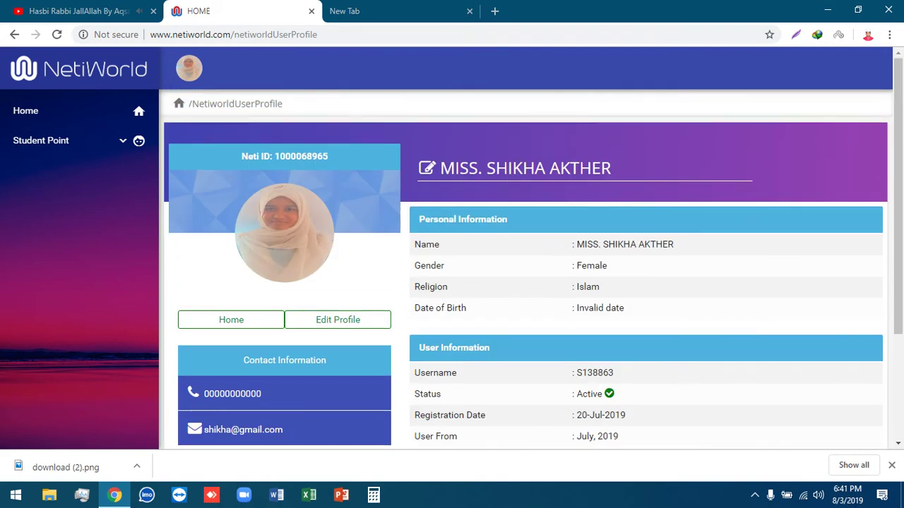
{"action": "left_click", "coordinate": [70, 134]}
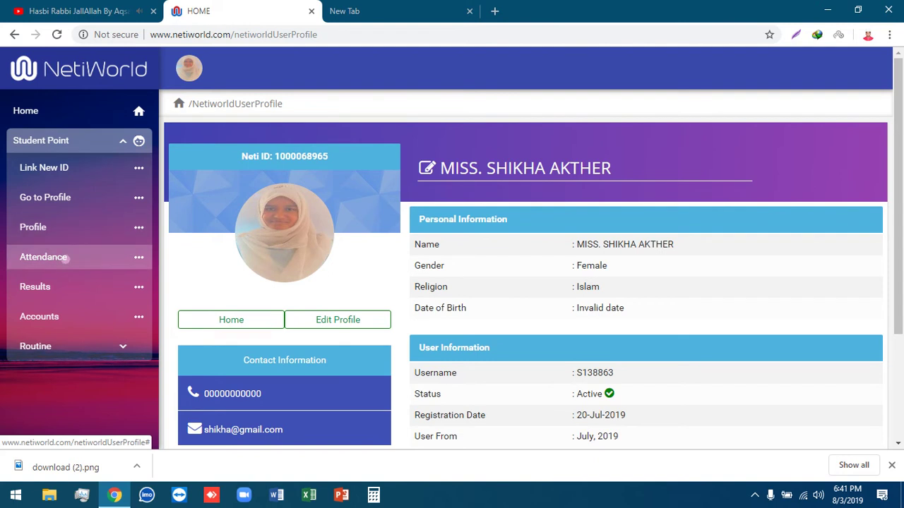
- On the Attendance page, select the student's ID and load its institute details
{"action": "left_click", "coordinate": [43, 257]}
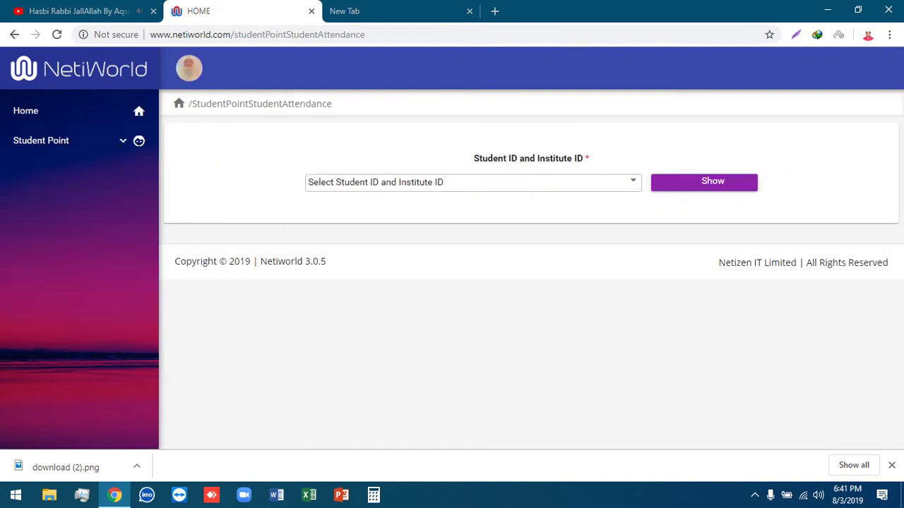
{"action": "left_click", "coordinate": [473, 182]}
{"action": "left_click", "coordinate": [329, 230]}
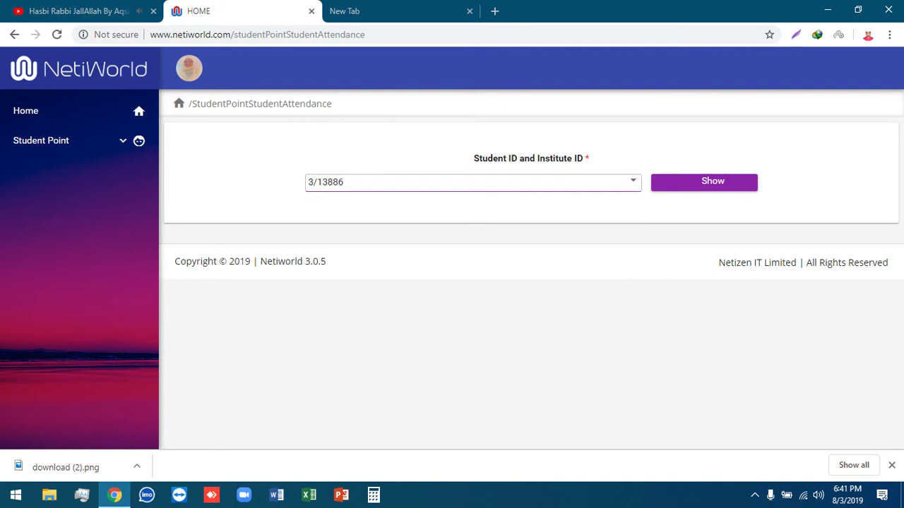
{"action": "left_click", "coordinate": [704, 182]}
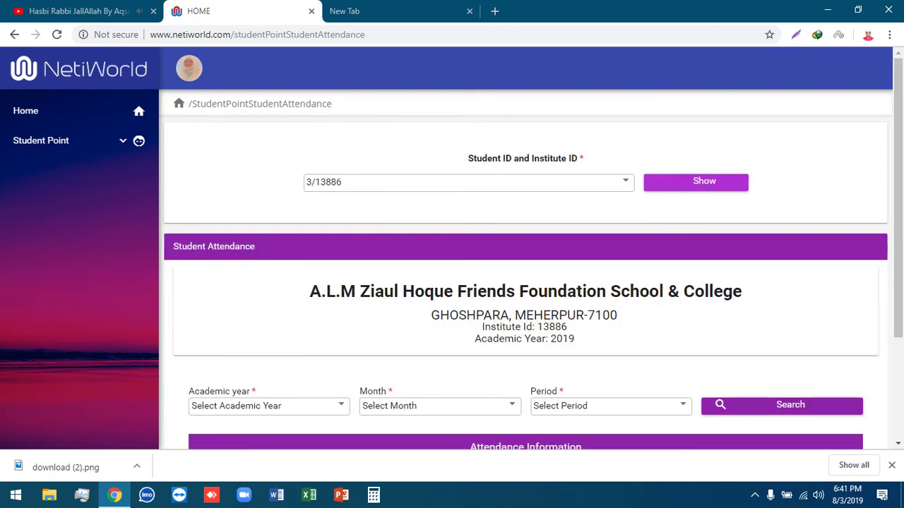
{"action": "scroll", "coordinate": [523, 283], "scroll_direction": "down", "scroll_amount": 1}
- Search attendance for academic year 2019, August, 1st Period, showing two Present records
{"action": "left_click", "coordinate": [268, 340]}
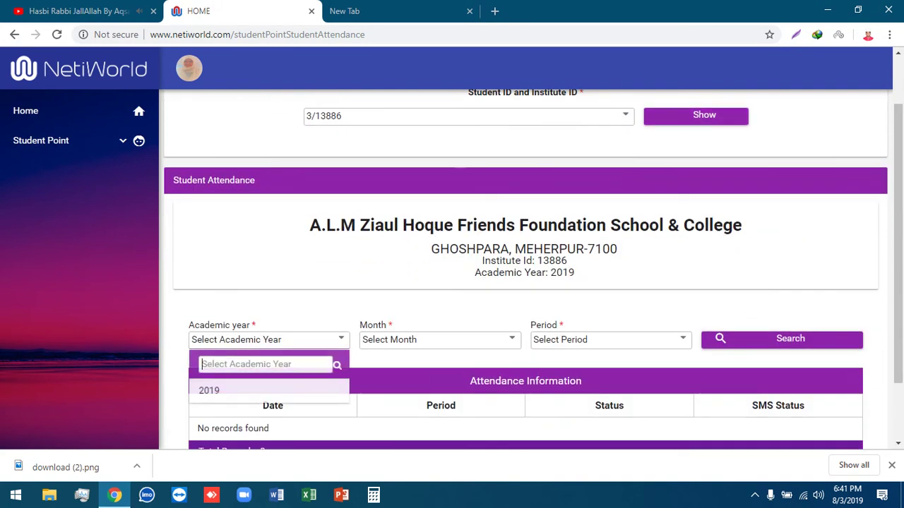
{"action": "left_click", "coordinate": [209, 390]}
{"action": "left_click", "coordinate": [438, 339]}
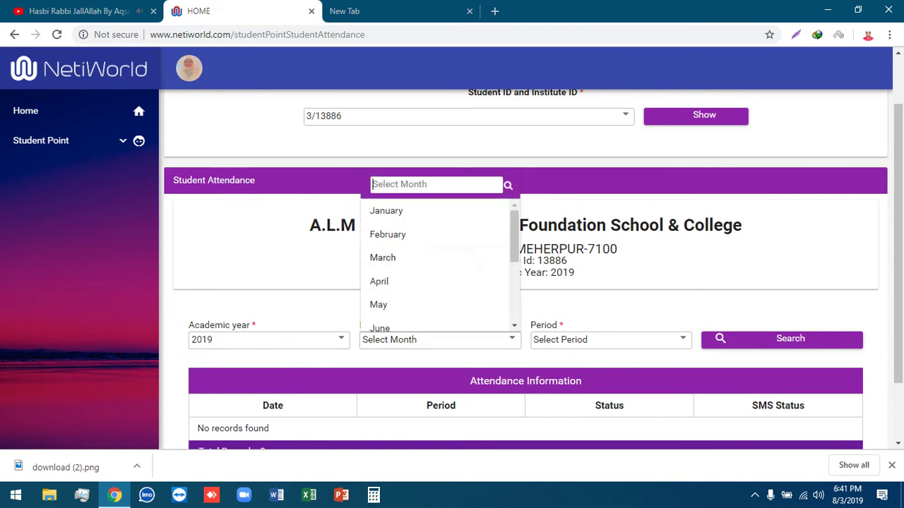
{"action": "scroll", "coordinate": [396, 300], "scroll_direction": "down", "scroll_amount": 2}
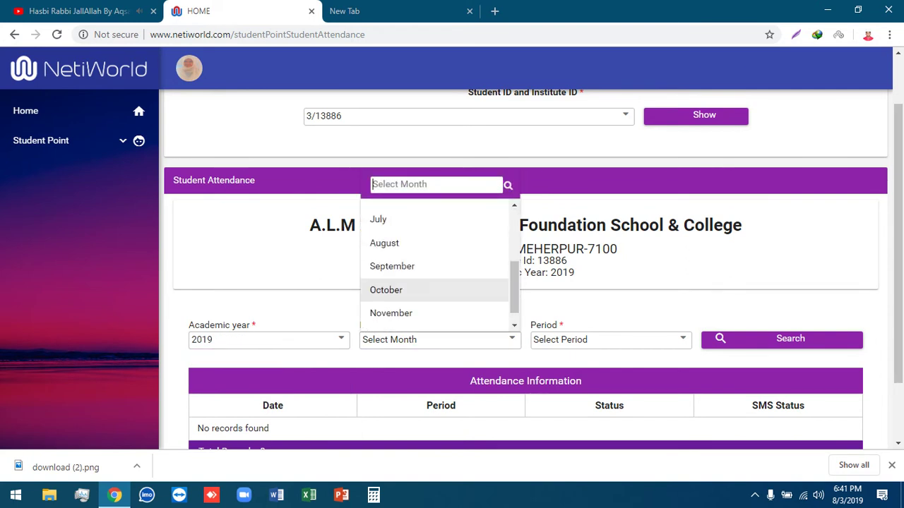
{"action": "left_click", "coordinate": [384, 242]}
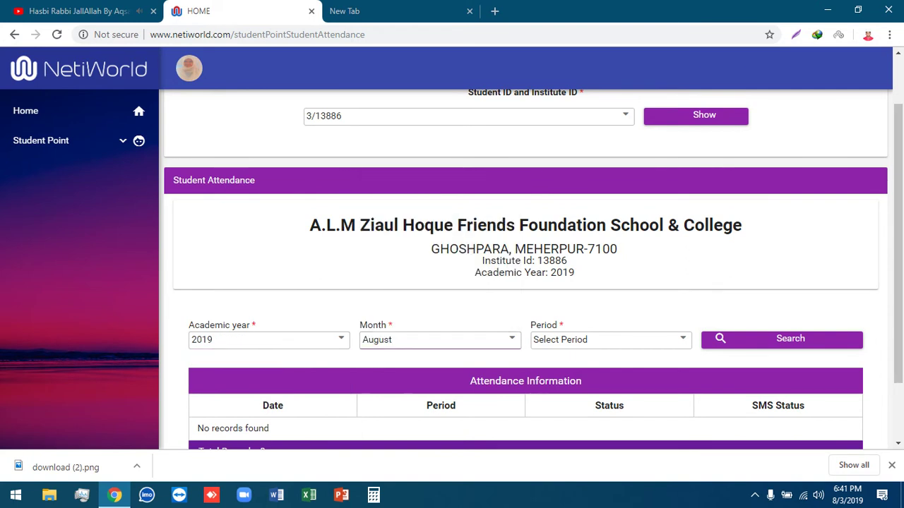
{"action": "left_click", "coordinate": [611, 340]}
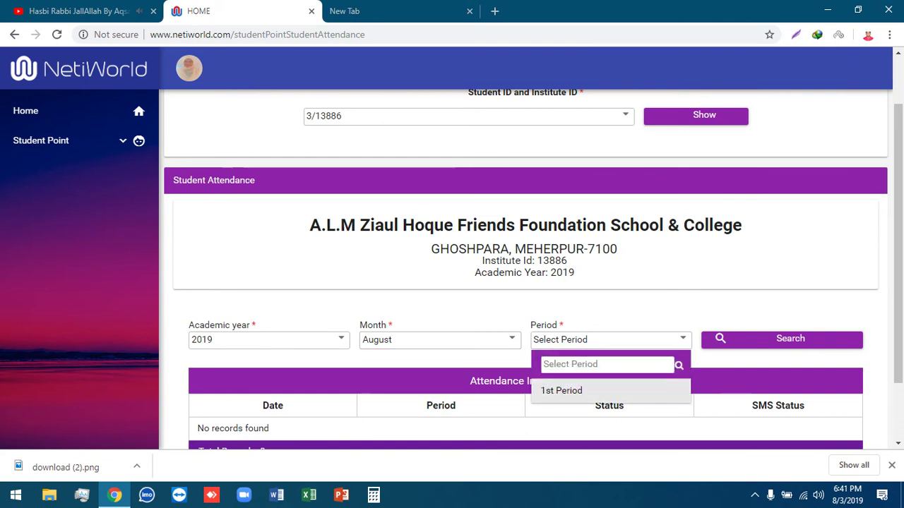
{"action": "left_click", "coordinate": [560, 389]}
{"action": "left_click", "coordinate": [720, 338]}
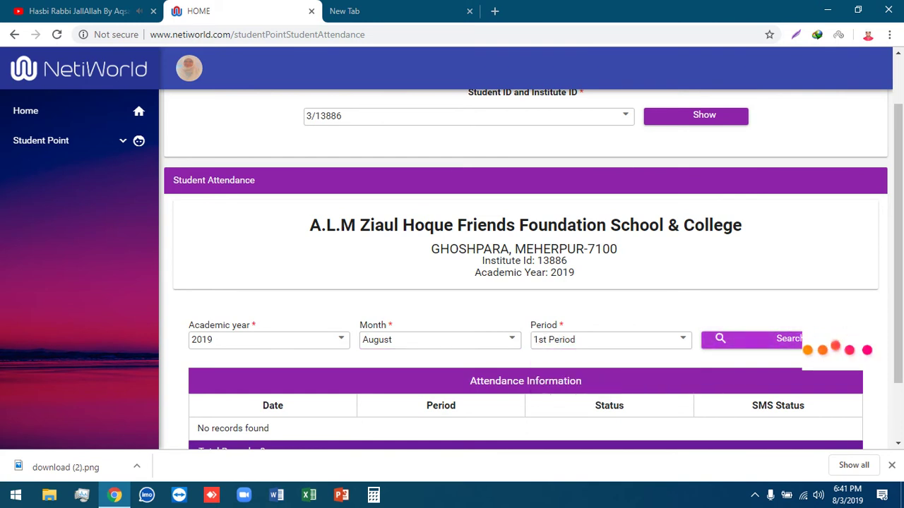
{"action": "scroll", "coordinate": [526, 283], "scroll_direction": "down", "scroll_amount": 2}
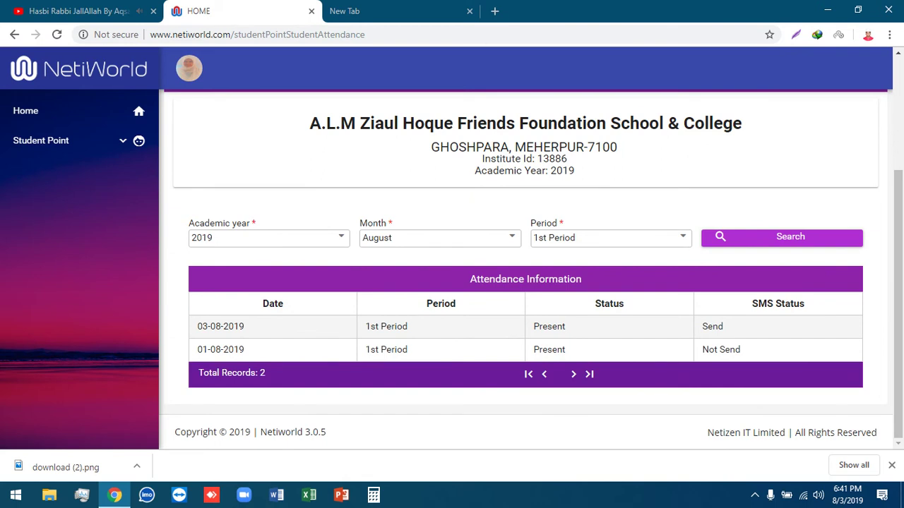
{"action": "left_click", "coordinate": [41, 141]}
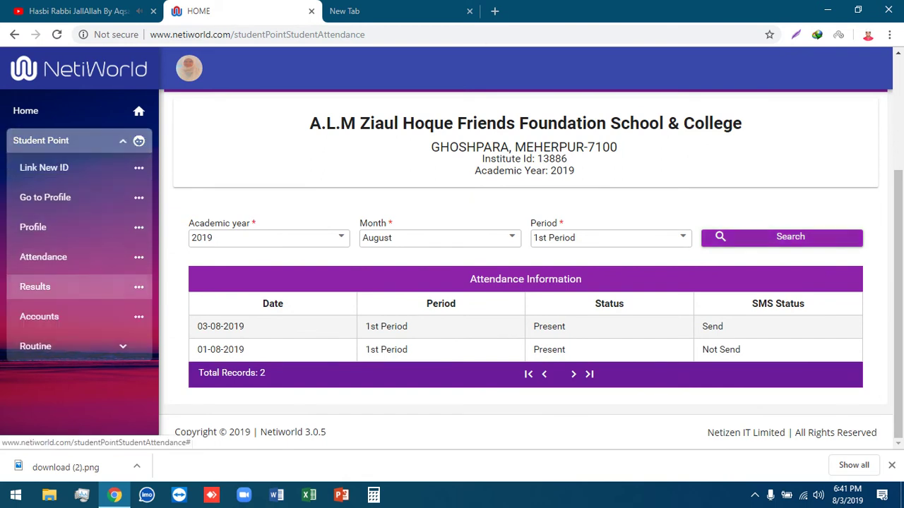
- On the Results page, select the student's ID and load the progress report
{"action": "left_click", "coordinate": [35, 287]}
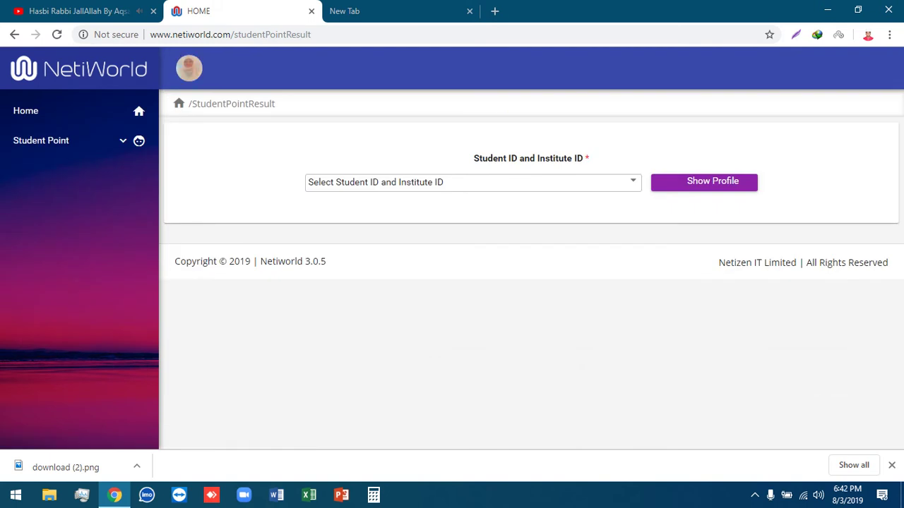
{"action": "left_click", "coordinate": [473, 183]}
{"action": "left_click", "coordinate": [333, 230]}
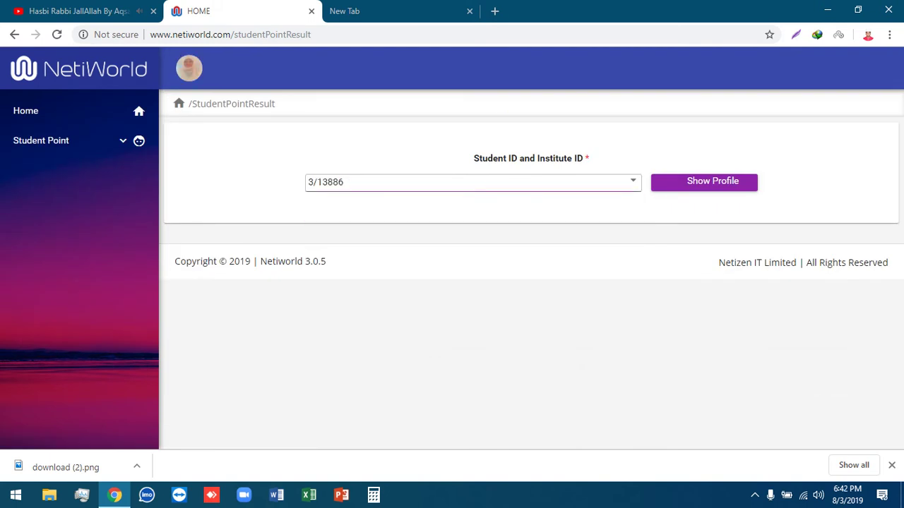
{"action": "left_click", "coordinate": [685, 182]}
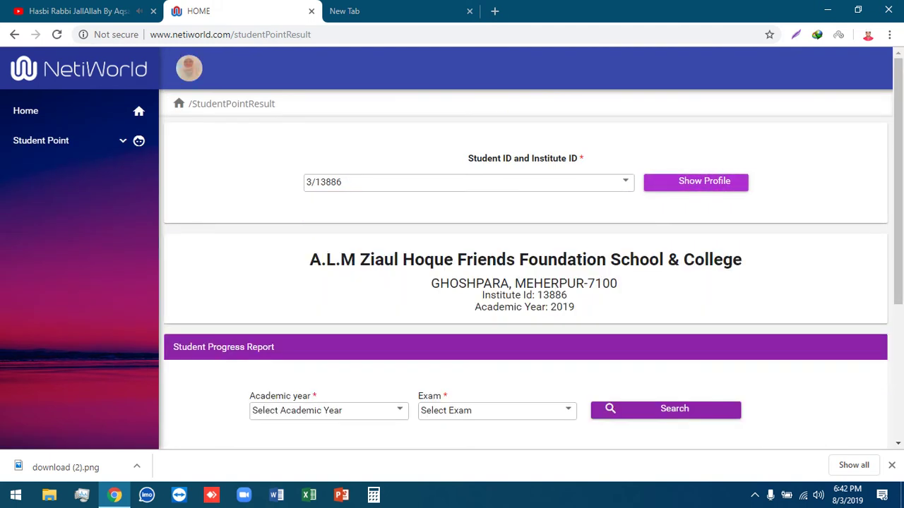
- Choose academic year 2019 and the HALF YEARLY exam, then fetch the marks
{"action": "scroll", "coordinate": [526, 445], "scroll_direction": "down", "scroll_amount": 2}
{"action": "left_click", "coordinate": [328, 278]}
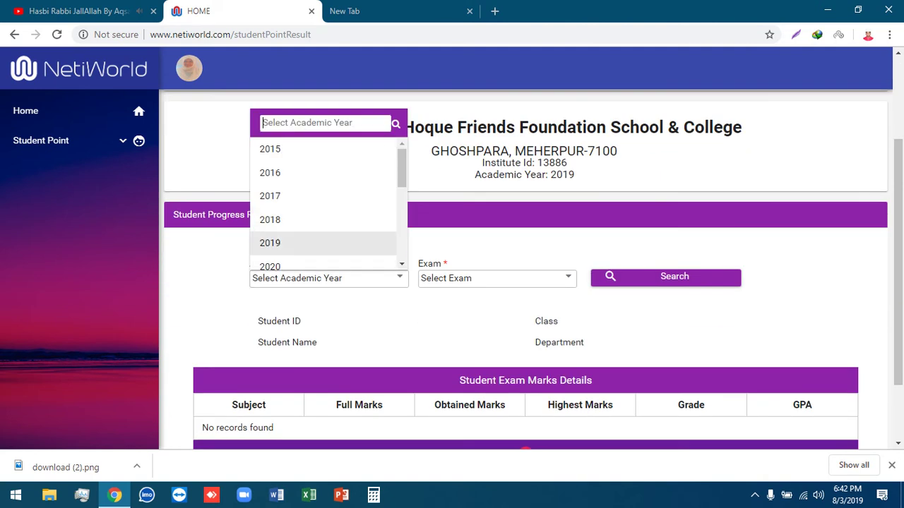
{"action": "left_click", "coordinate": [270, 242]}
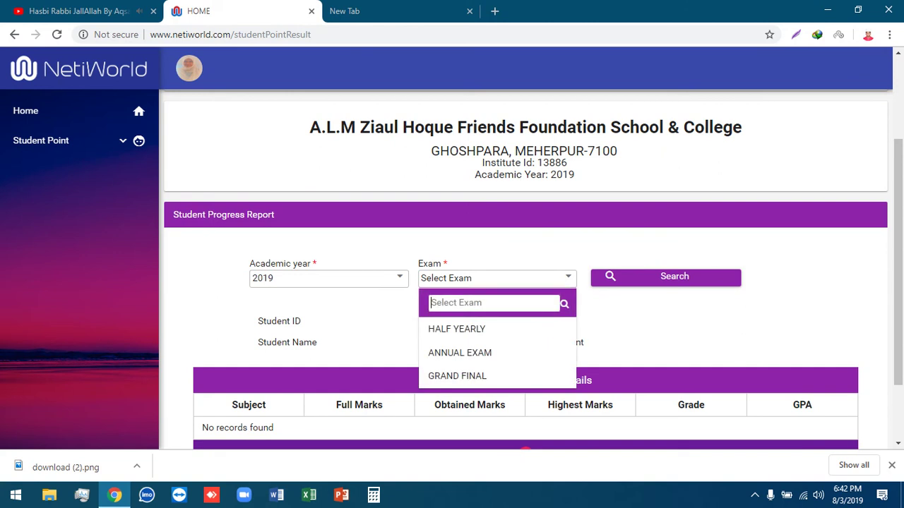
{"action": "left_click", "coordinate": [456, 329]}
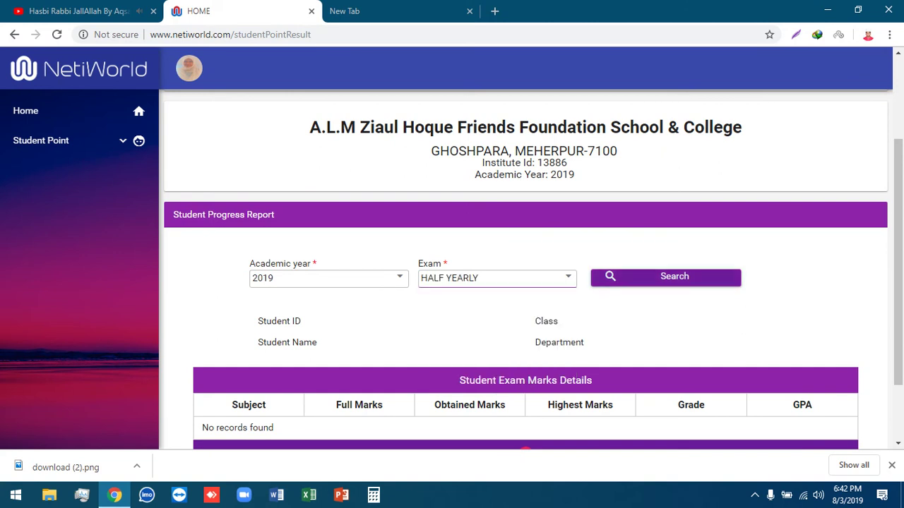
{"action": "left_click", "coordinate": [665, 277]}
- Scroll through the half-yearly marks table from Bangla 1st to Agriculture, with grades and GPA
{"action": "scroll", "coordinate": [526, 282], "scroll_direction": "down", "scroll_amount": 4}
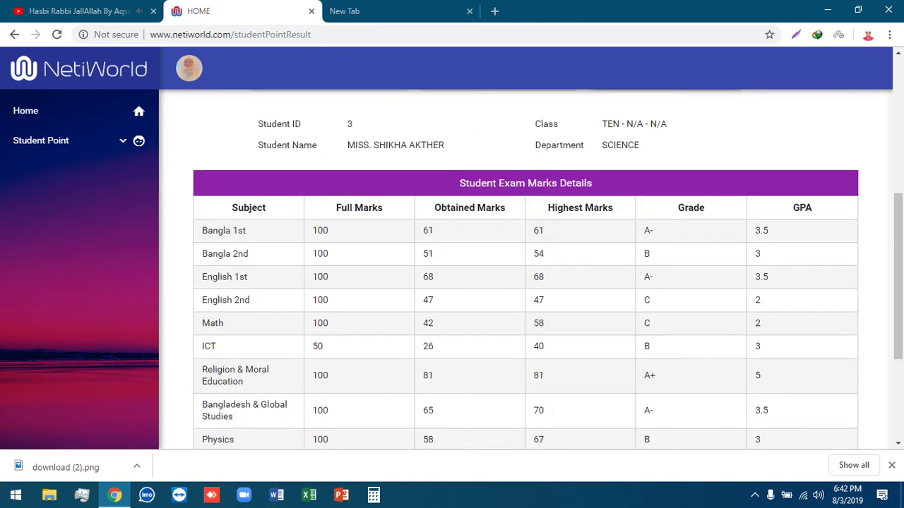
{"action": "scroll", "coordinate": [525, 282], "scroll_direction": "down", "scroll_amount": 2}
{"action": "scroll", "coordinate": [525, 282], "scroll_direction": "up", "scroll_amount": 2}
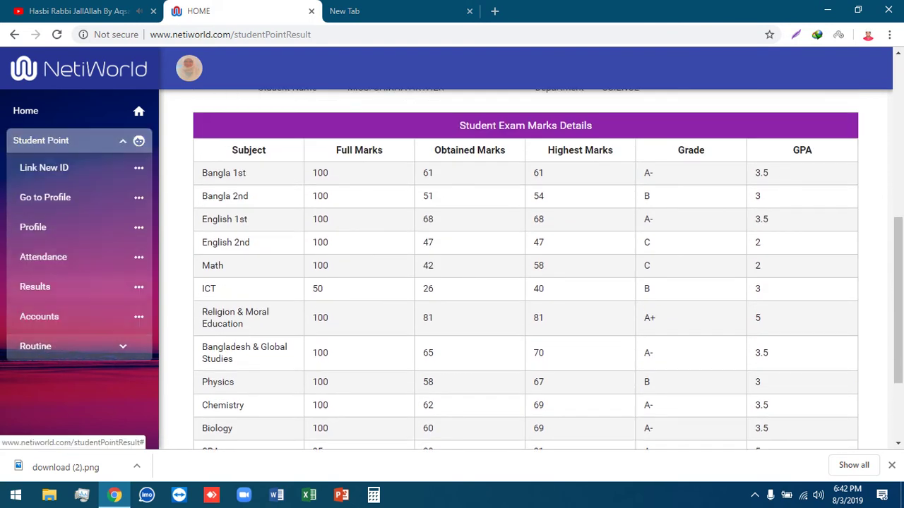
{"action": "scroll", "coordinate": [526, 268], "scroll_direction": "up", "scroll_amount": 1}
{"action": "scroll", "coordinate": [526, 268], "scroll_direction": "up", "scroll_amount": 2}
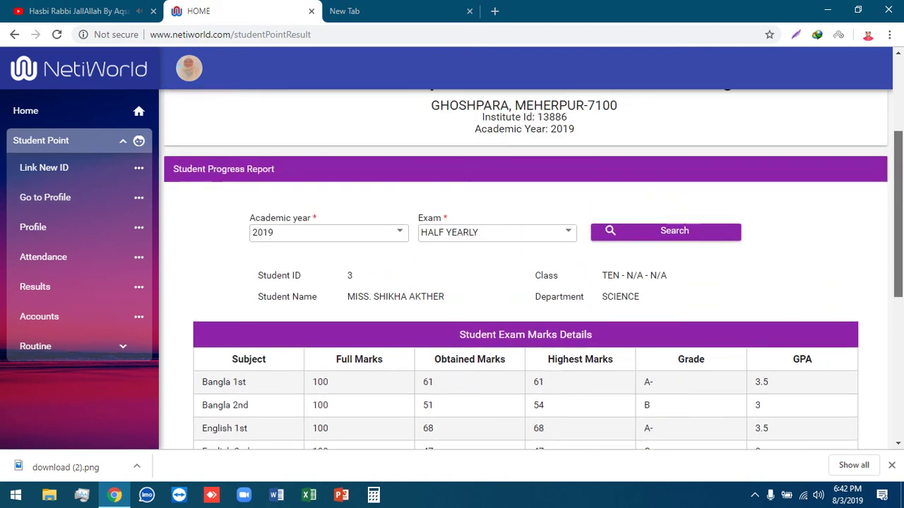
{"action": "scroll", "coordinate": [525, 268], "scroll_direction": "up", "scroll_amount": 1}
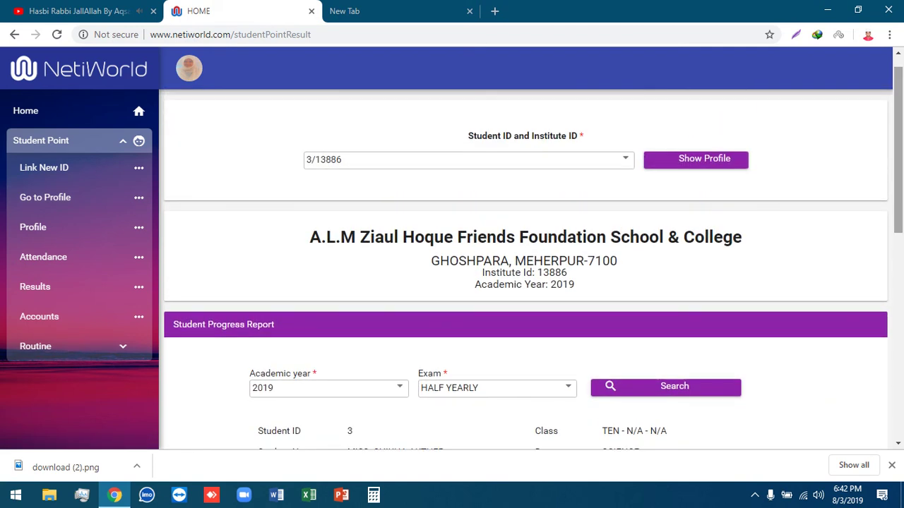
- Return to the top of the marks table and bring up the screen recorder's finishing options
{"action": "scroll", "coordinate": [526, 268], "scroll_direction": "down", "scroll_amount": 6}
{"action": "scroll", "coordinate": [525, 268], "scroll_direction": "up", "scroll_amount": 1}
{"action": "scroll", "coordinate": [525, 269], "scroll_direction": "up", "scroll_amount": 8}
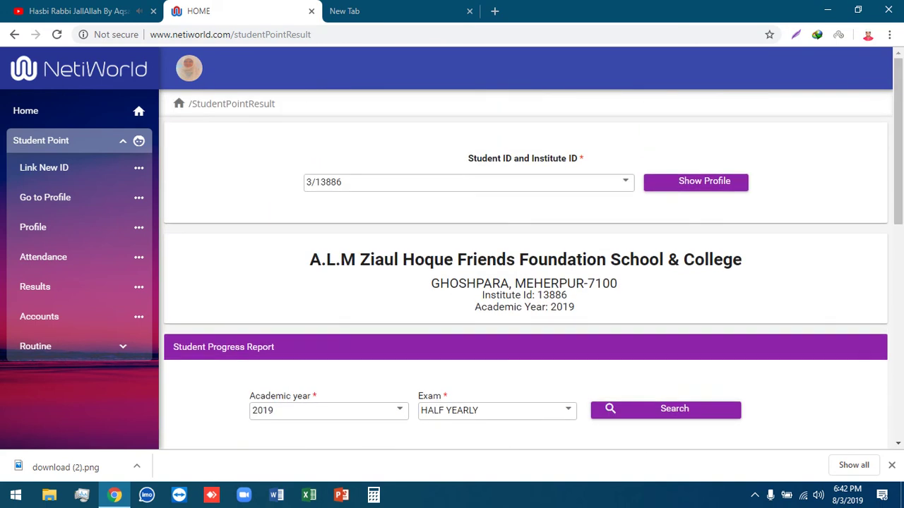
{"action": "left_click", "coordinate": [754, 495]}
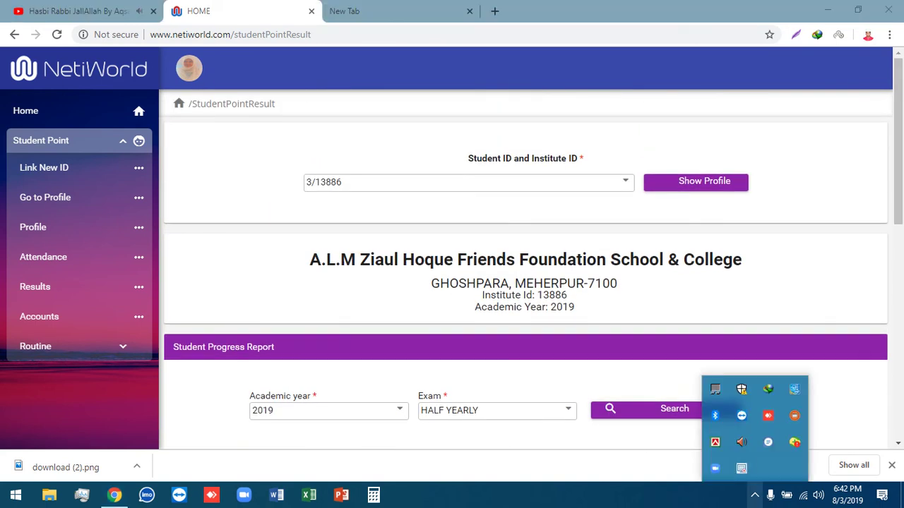
{"action": "right_click", "coordinate": [742, 468]}
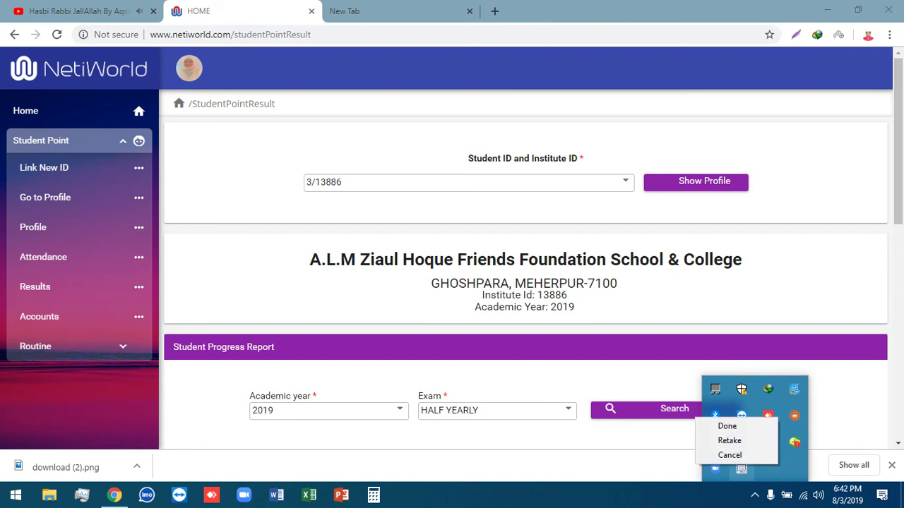